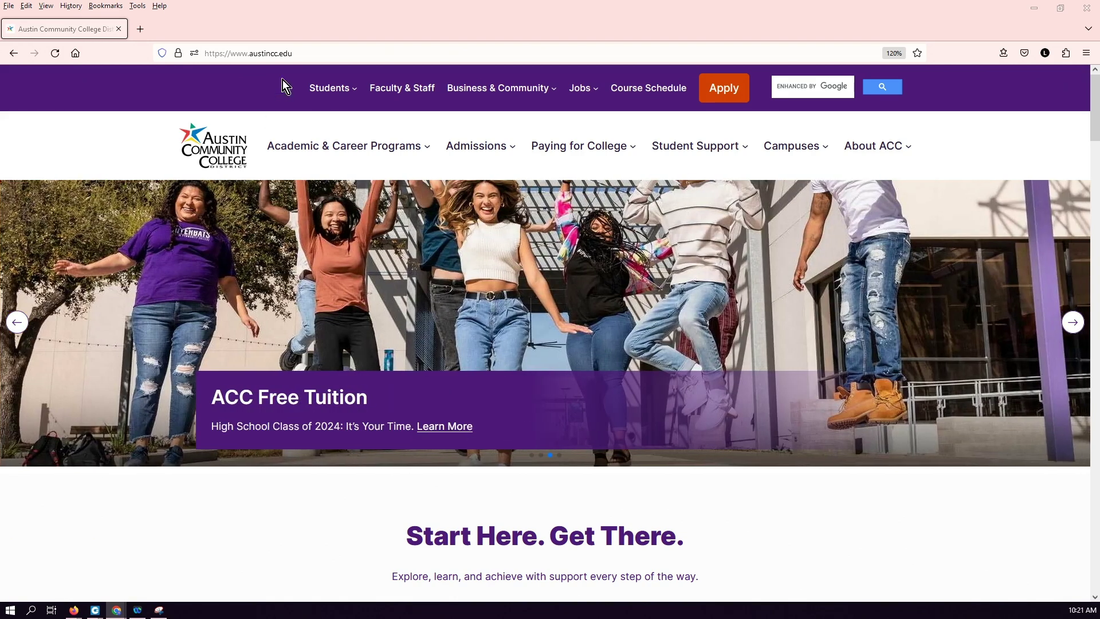
pyautogui.click(270, 53)
pyautogui.write('www')
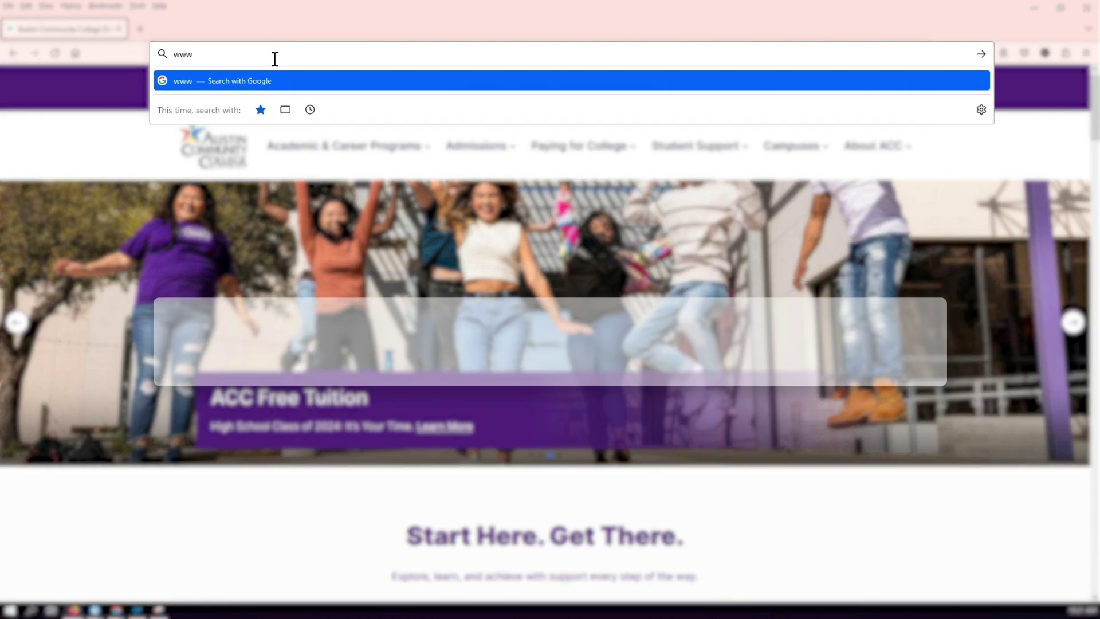
pyautogui.write('.a')
pyautogui.write('ustincc.ed')
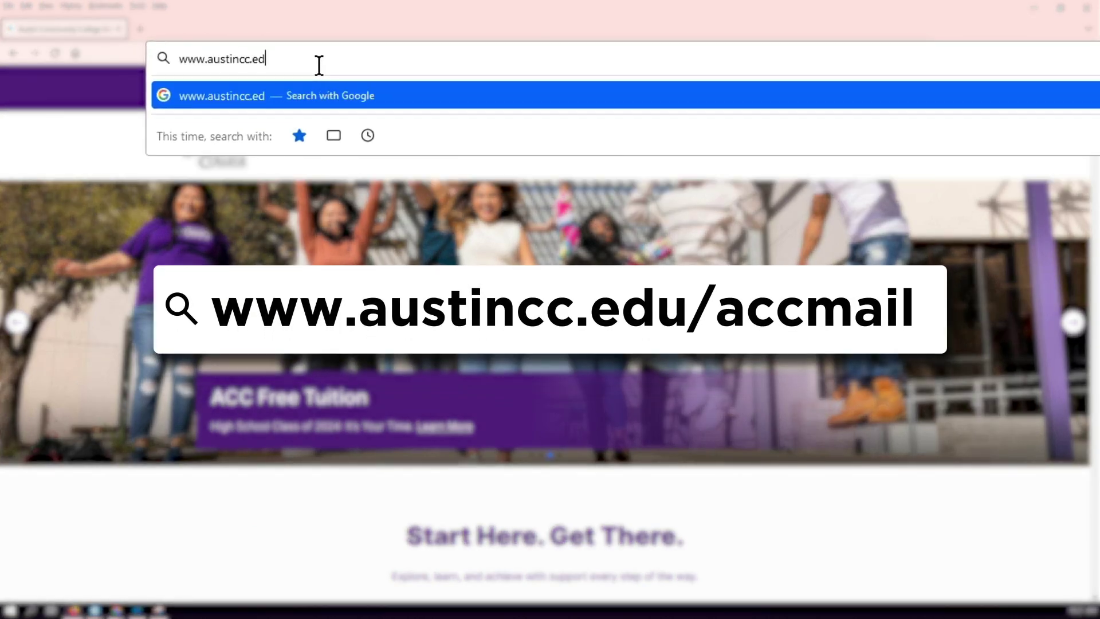
pyautogui.write('u/')
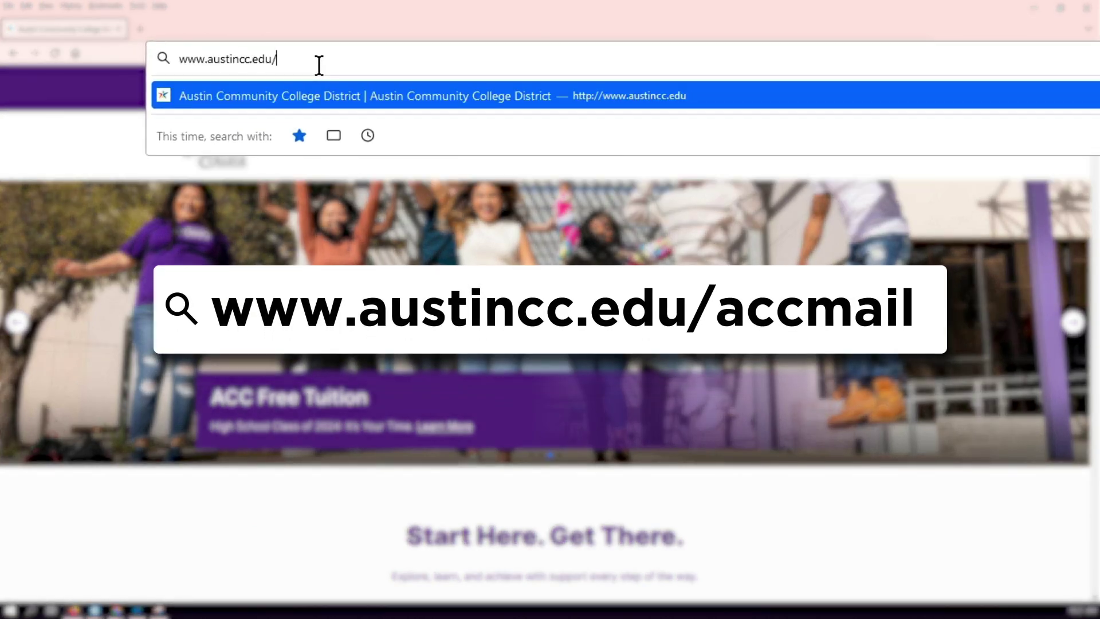
pyautogui.write('accmail')
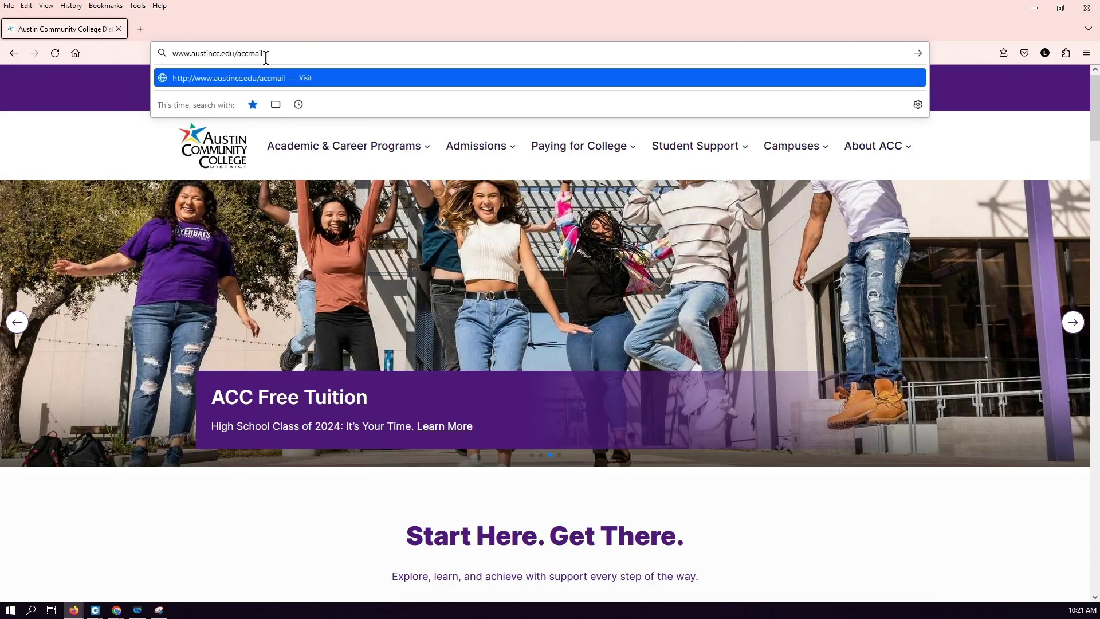
pyautogui.press('Return')
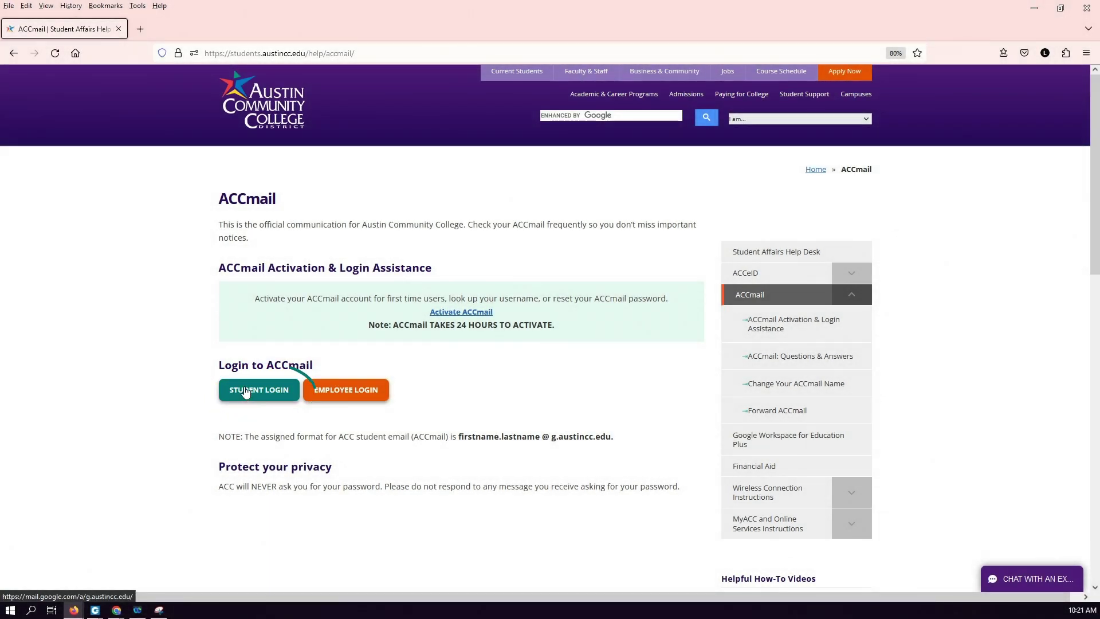
# Step: Choose Student Login and sign in with the ACCeID and password
pyautogui.click(234, 392)
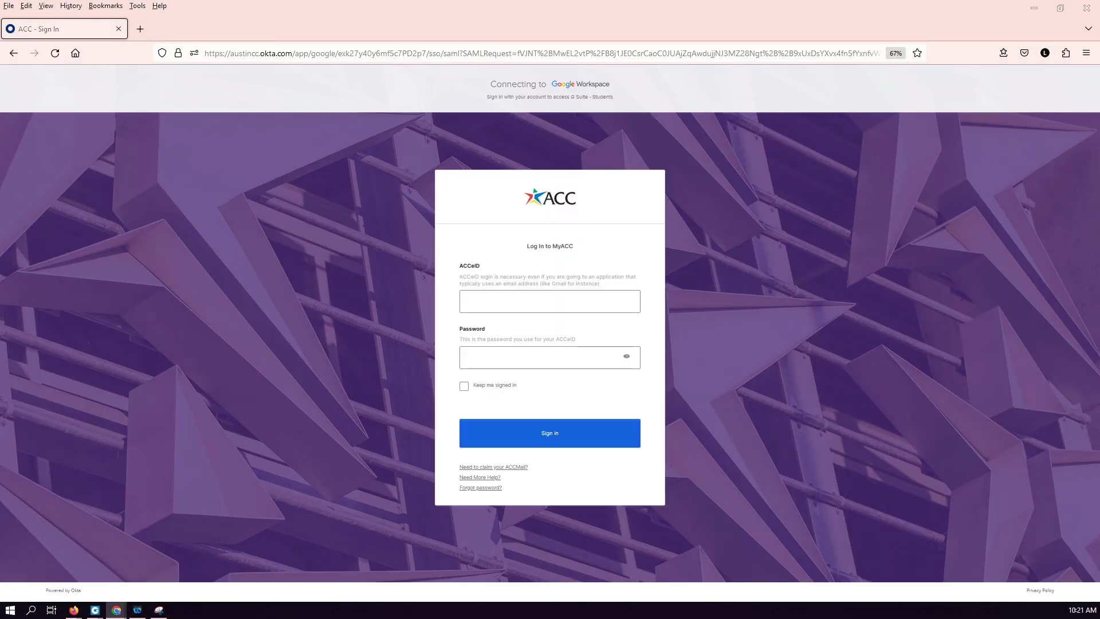
pyautogui.click(527, 302)
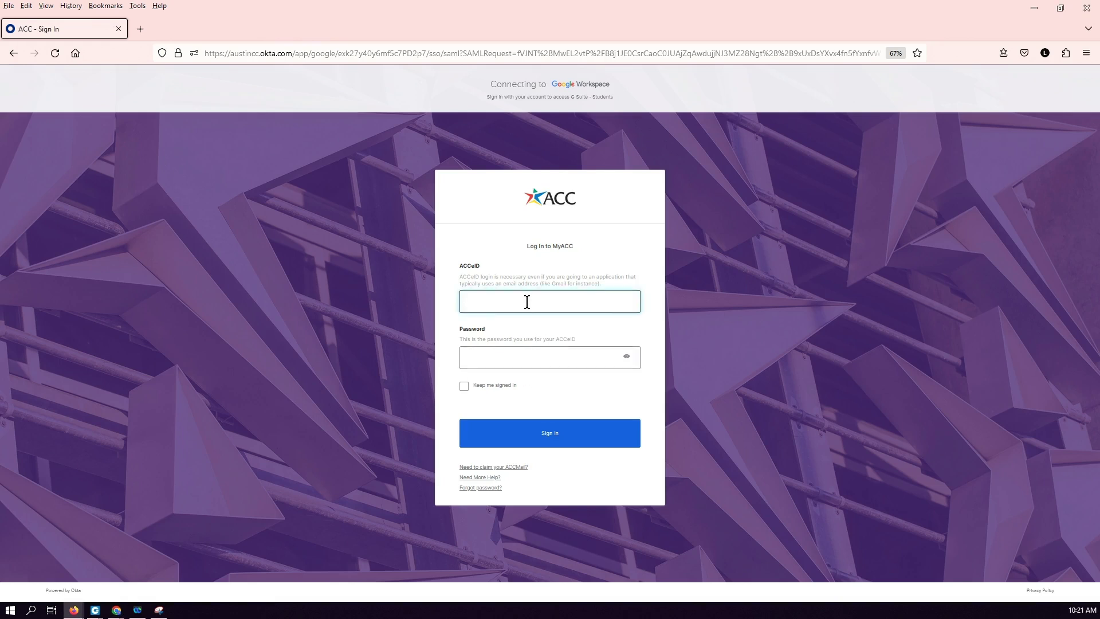
pyautogui.write('[redacted]')
pyautogui.press('Tab')
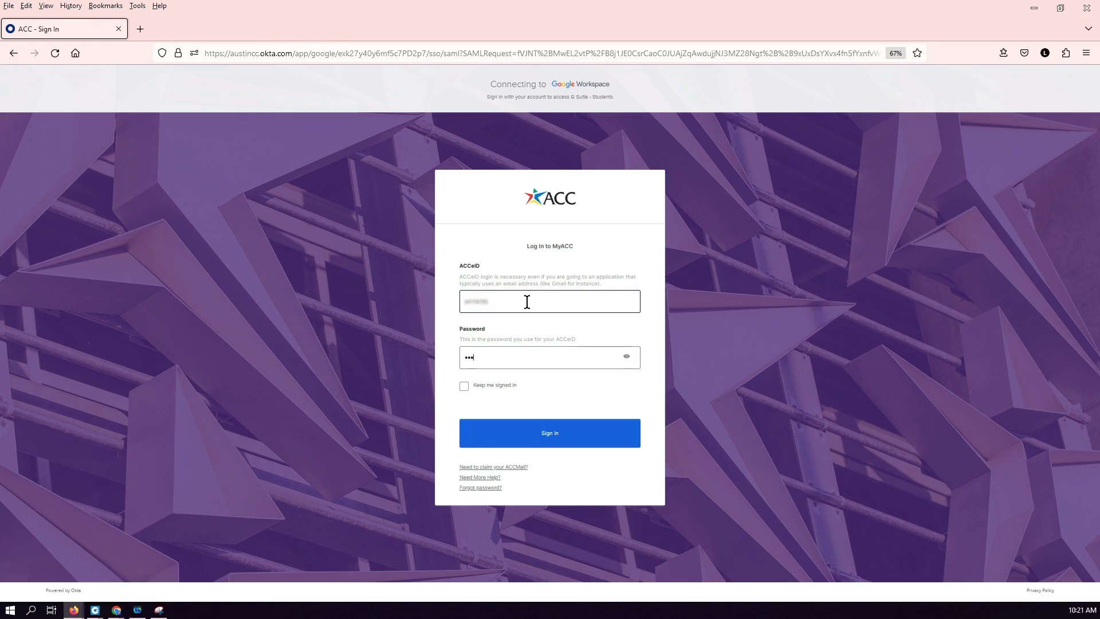
pyautogui.write('••••')
pyautogui.click(555, 438)
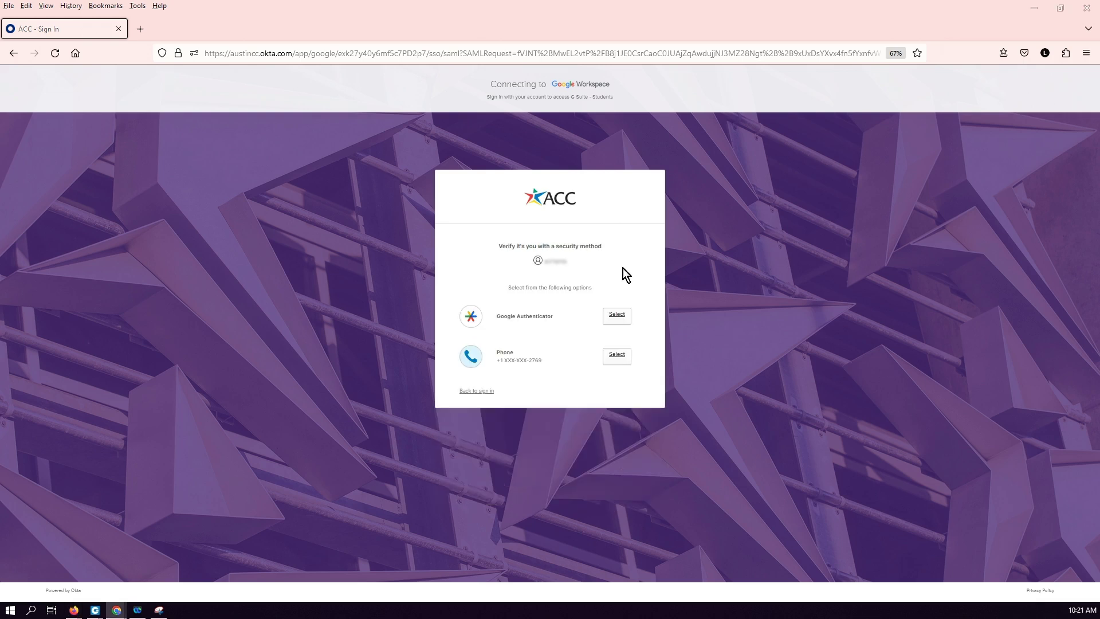
# Step: Pick Phone as the security method and request a code via SMS
pyautogui.click(617, 356)
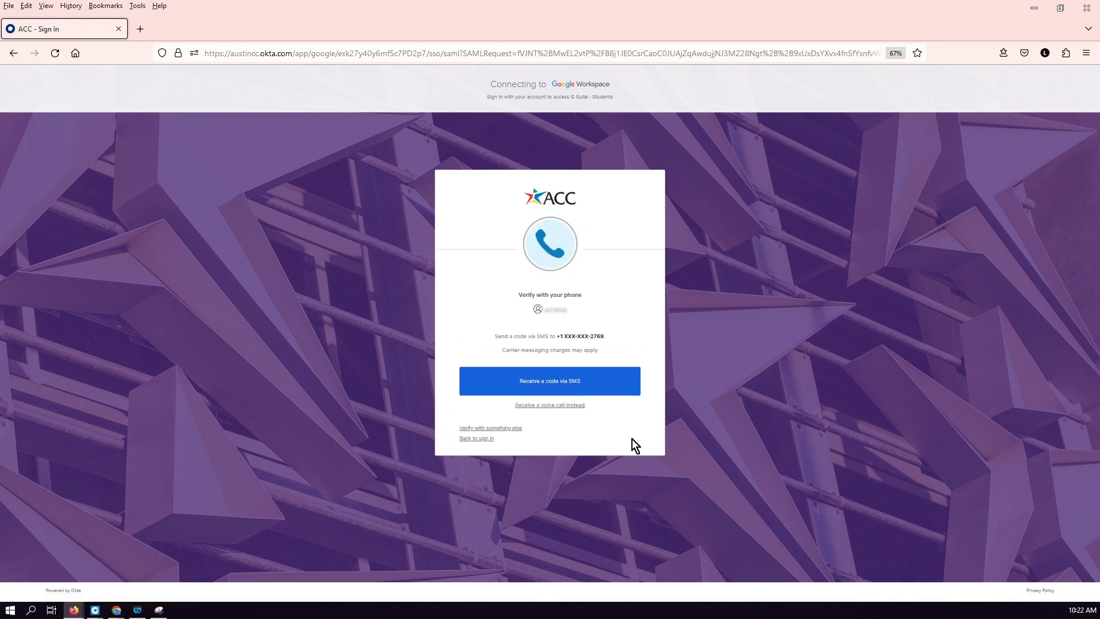
pyautogui.click(551, 381)
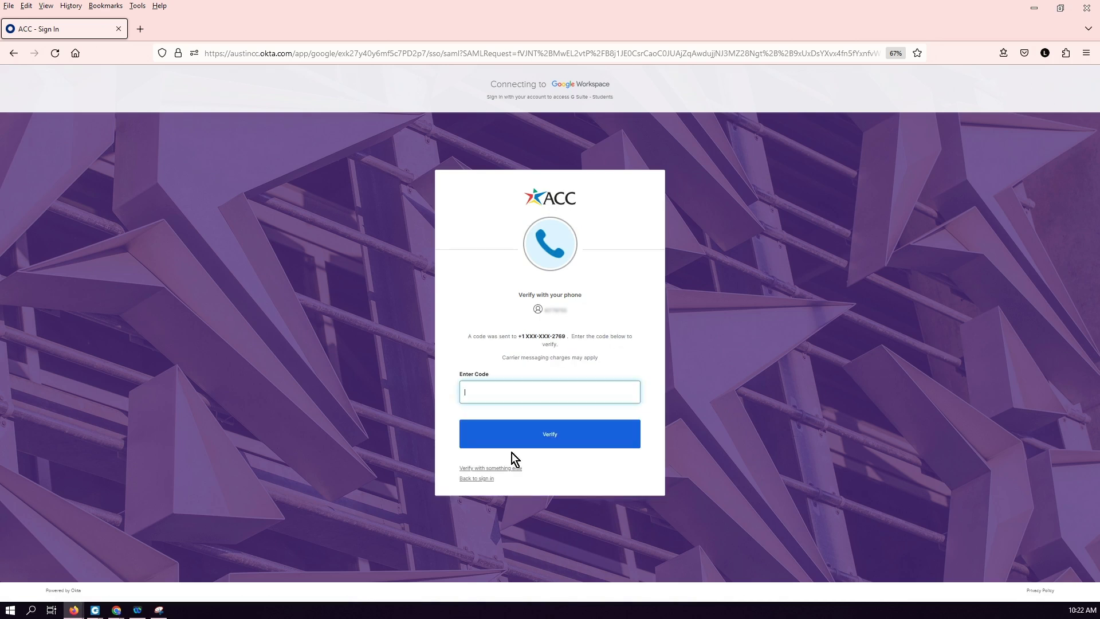
# Step: Focus the Enter Code field to type the SMS verification code
pyautogui.click(503, 392)
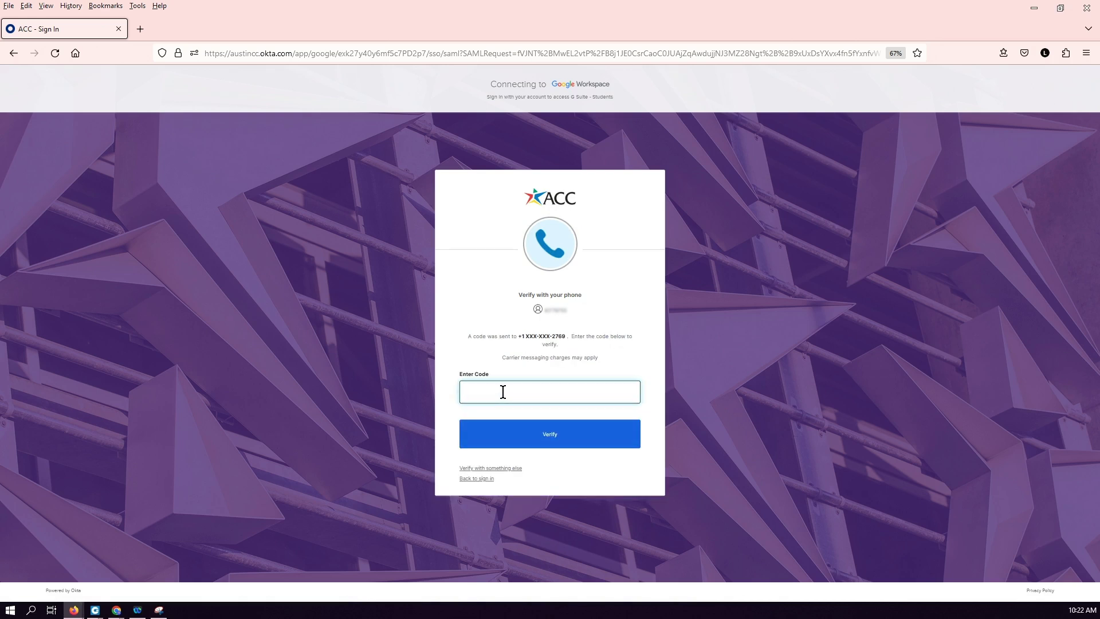